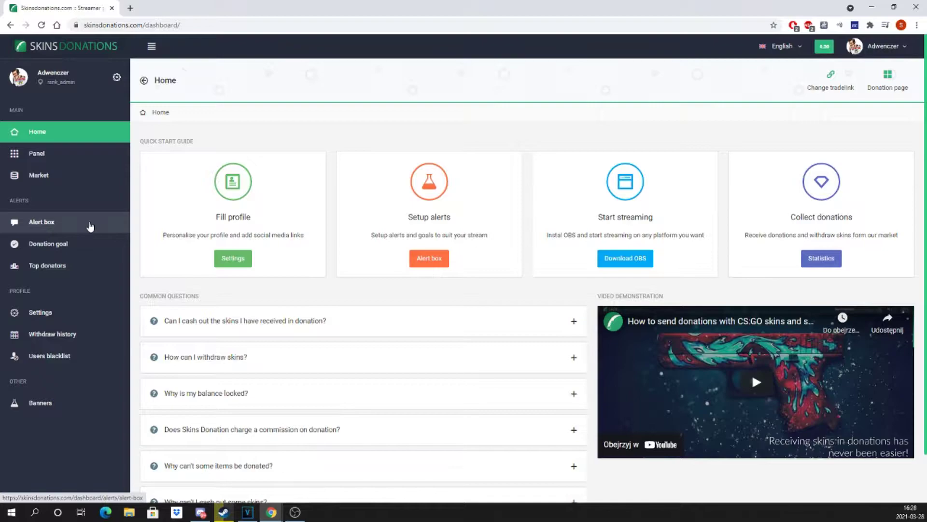
# Step: Set the alert box minimum donation amount to 0,25
pyautogui.click(90, 226)
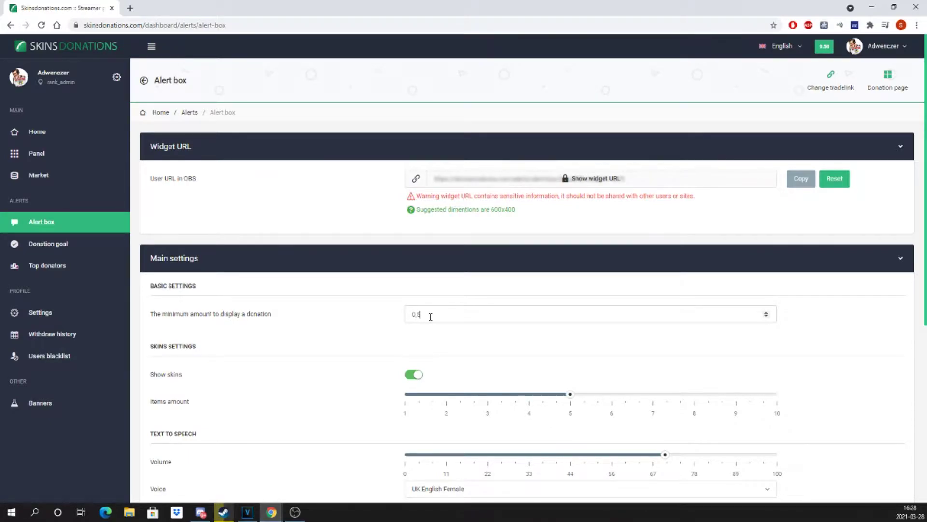
pyautogui.write('5')
pyautogui.scroll(-3, 424, 232)
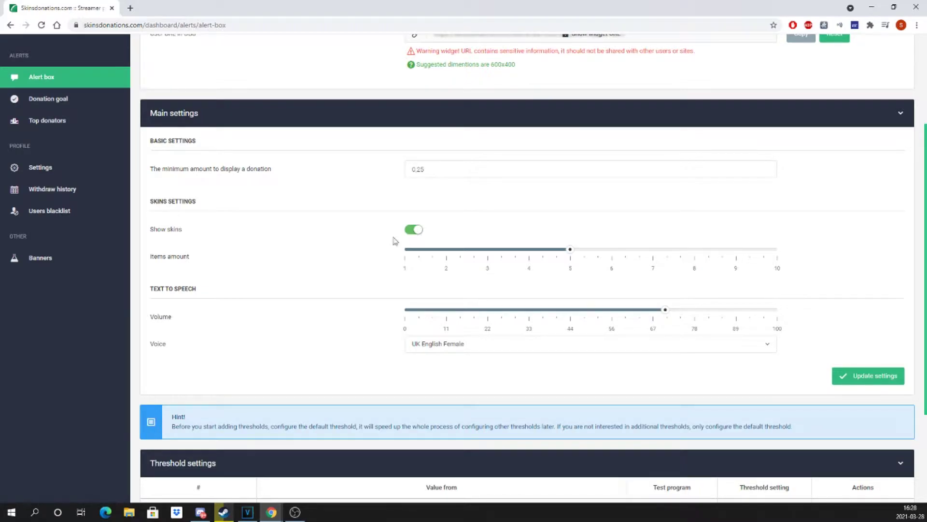
pyautogui.scroll(-2, 391, 244)
pyautogui.scroll(-1, 443, 250)
# Step: Choose US English Female as the text-to-speech voice and save the alert box settings
pyautogui.click(447, 203)
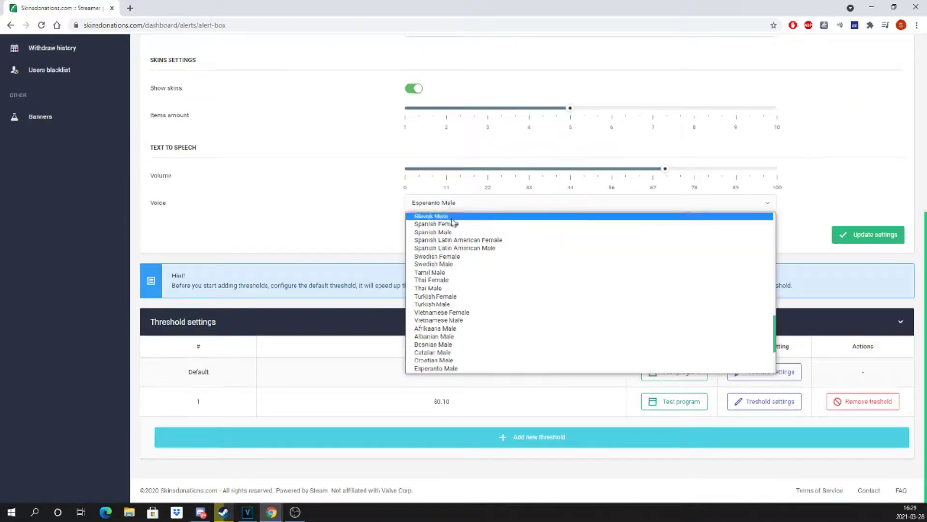
pyautogui.scroll(10, 454, 232)
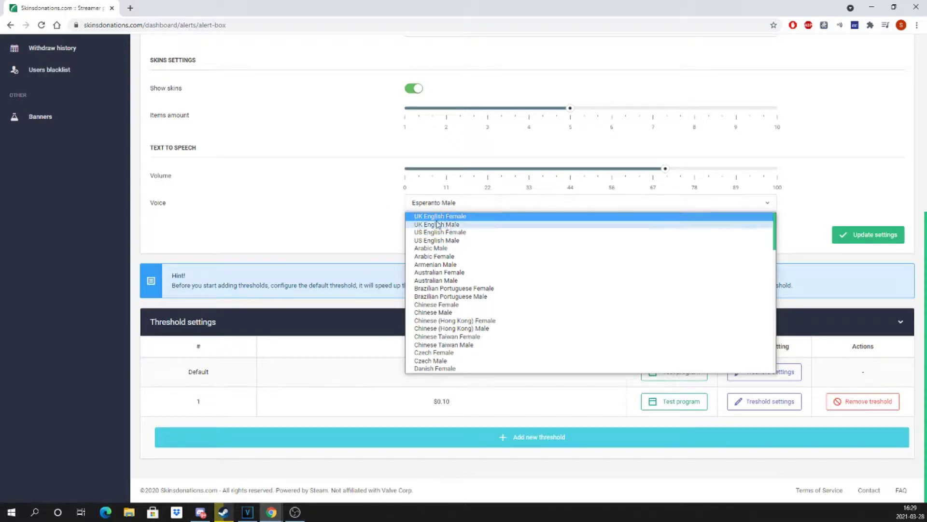
pyautogui.click(460, 225)
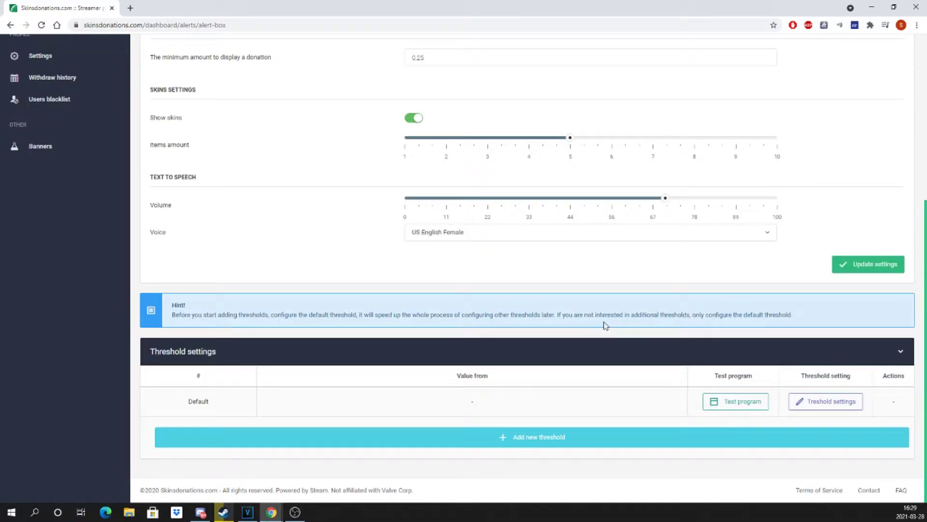
pyautogui.click(847, 264)
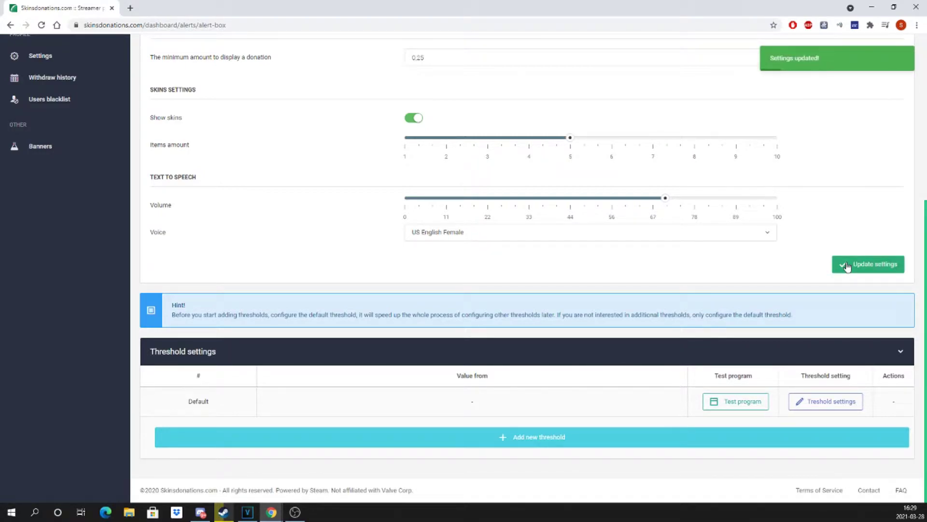
pyautogui.click(847, 265)
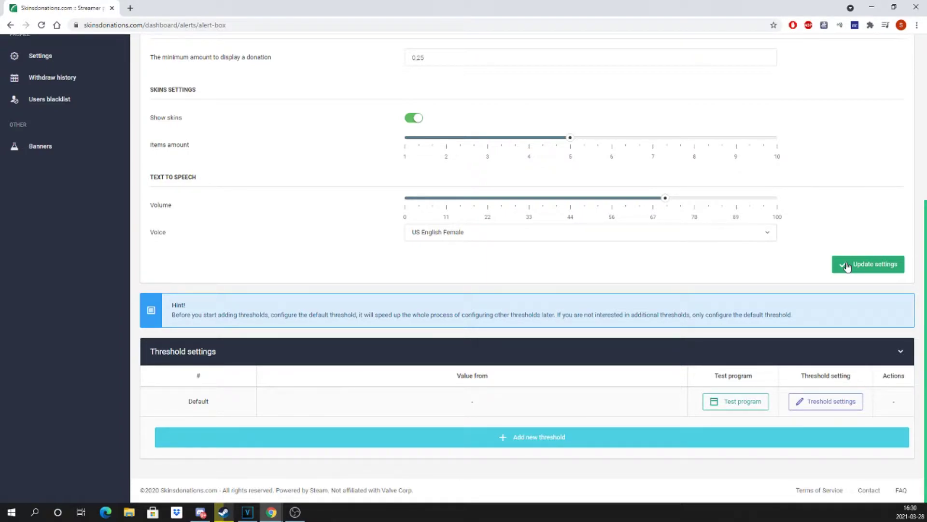
pyautogui.click(853, 407)
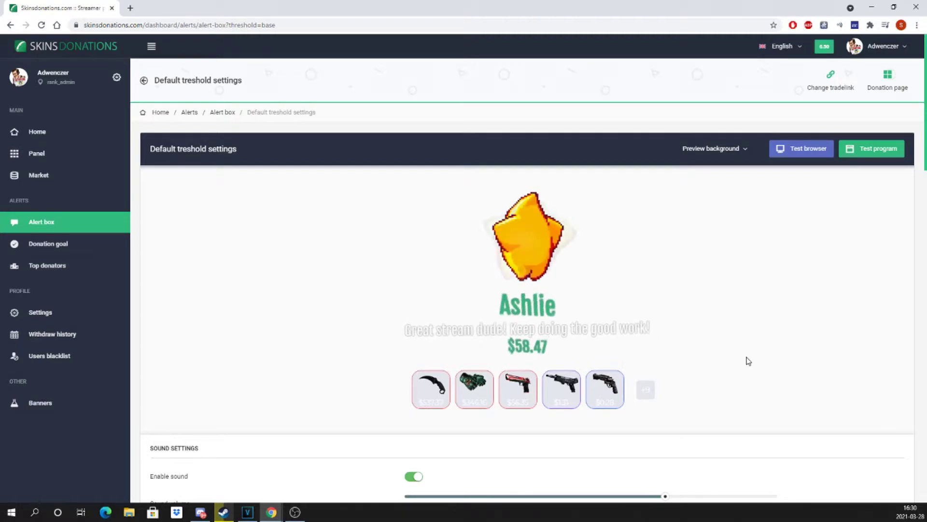
# Step: Choose Gucci gang as the default threshold's alert sound
pyautogui.scroll(-5, 748, 361)
pyautogui.click(763, 290)
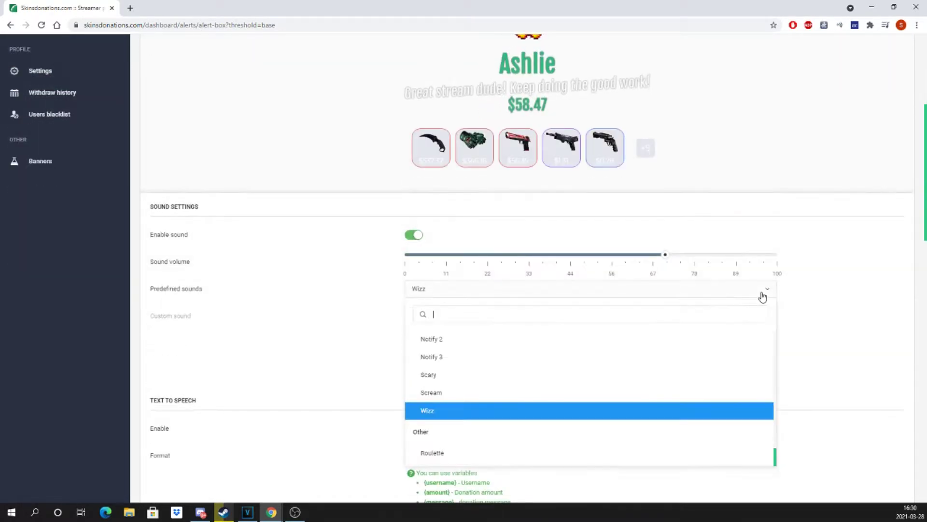
pyautogui.scroll(5, 649, 399)
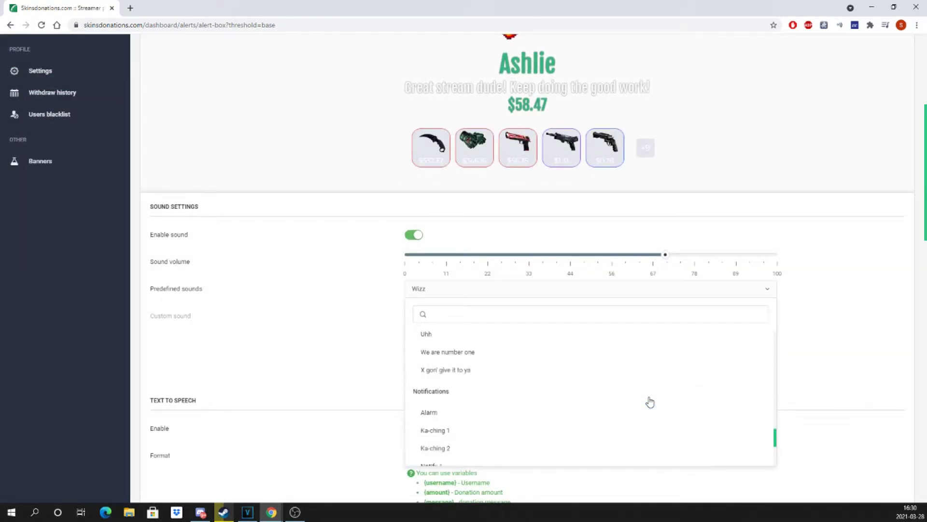
pyautogui.scroll(10, 651, 401)
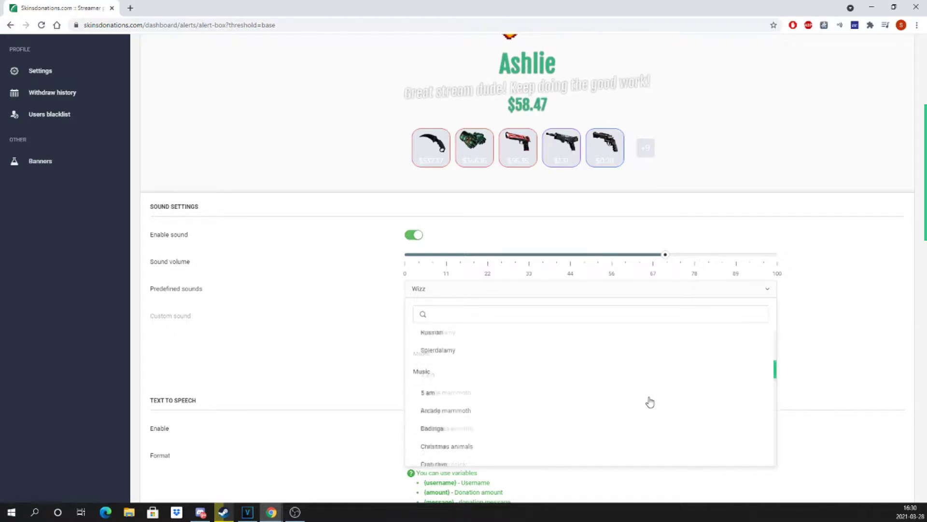
pyautogui.scroll(-2, 628, 406)
pyautogui.click(565, 432)
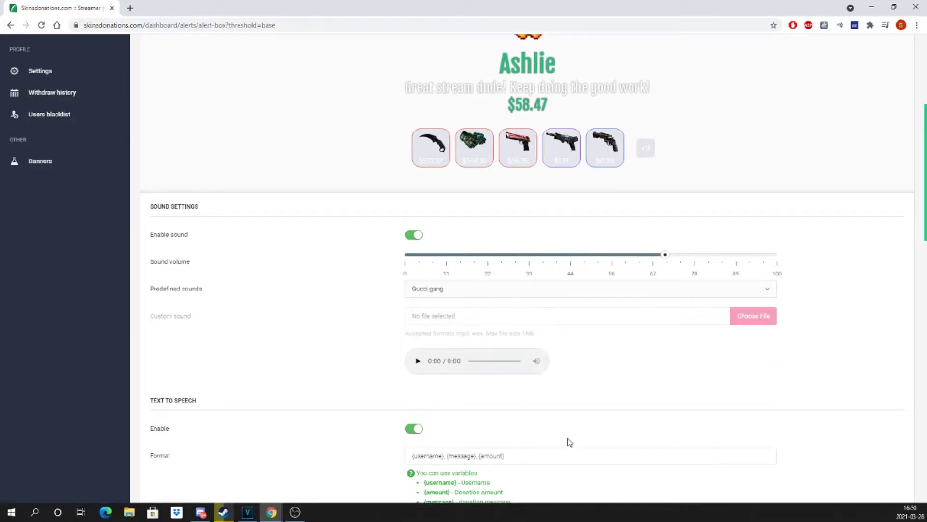
# Step: Keep bounceIn as the entry animation and select the Jocker gif
pyautogui.scroll(-3, 612, 417)
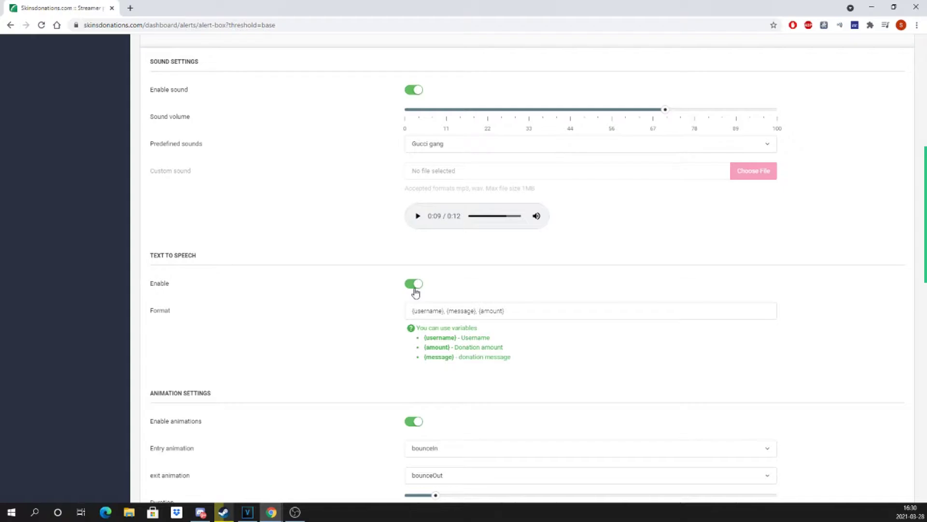
pyautogui.scroll(-3, 415, 293)
pyautogui.click(447, 306)
pyautogui.click(361, 317)
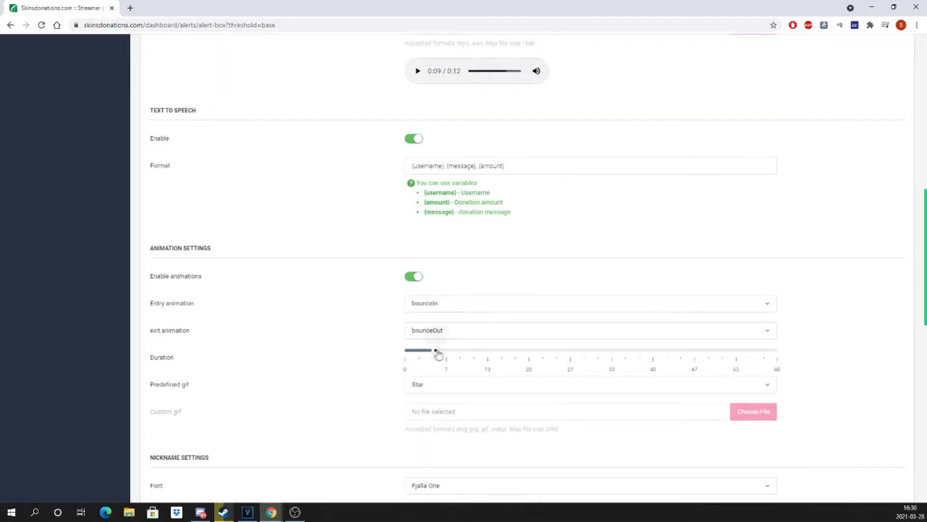
pyautogui.click(443, 385)
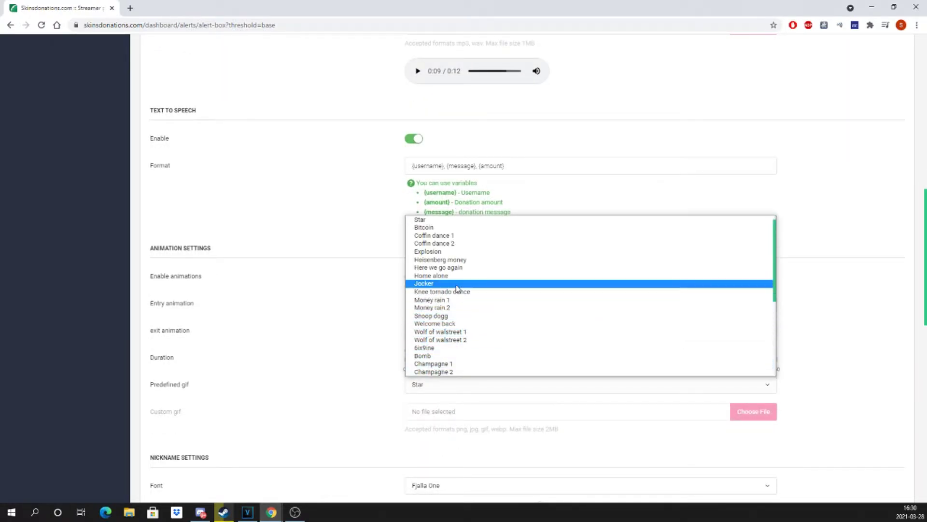
pyautogui.click(456, 285)
# Step: Set the nickname font colour to red and save the default threshold
pyautogui.scroll(-4, 344, 311)
pyautogui.click(427, 349)
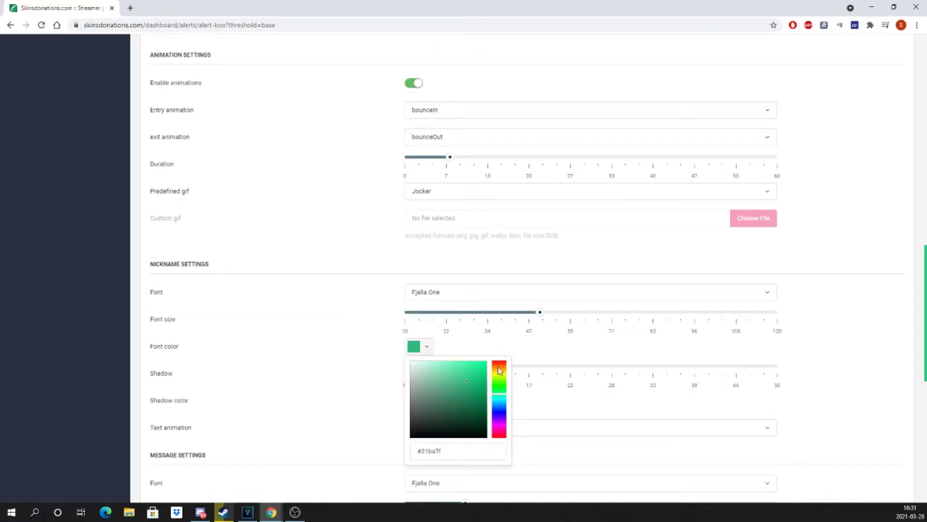
pyautogui.click(471, 386)
pyautogui.click(499, 366)
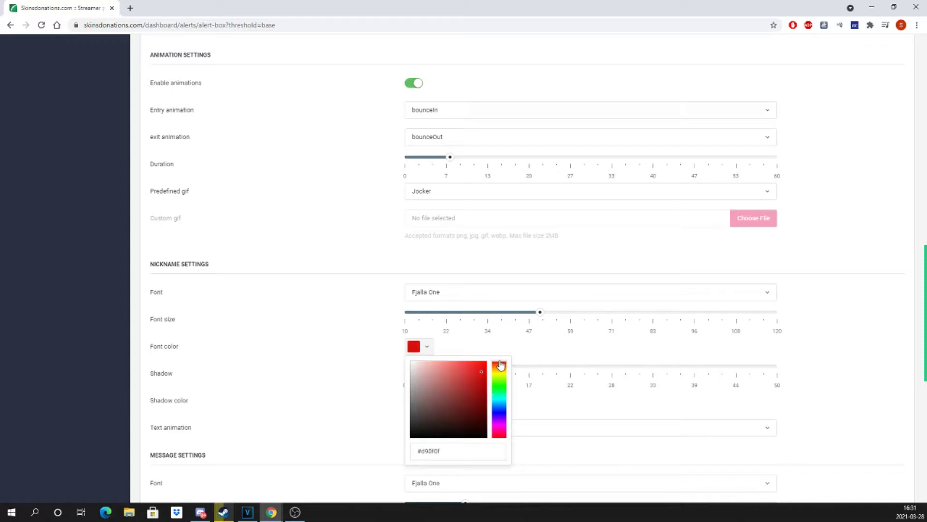
pyautogui.click(297, 365)
pyautogui.scroll(-8, 297, 365)
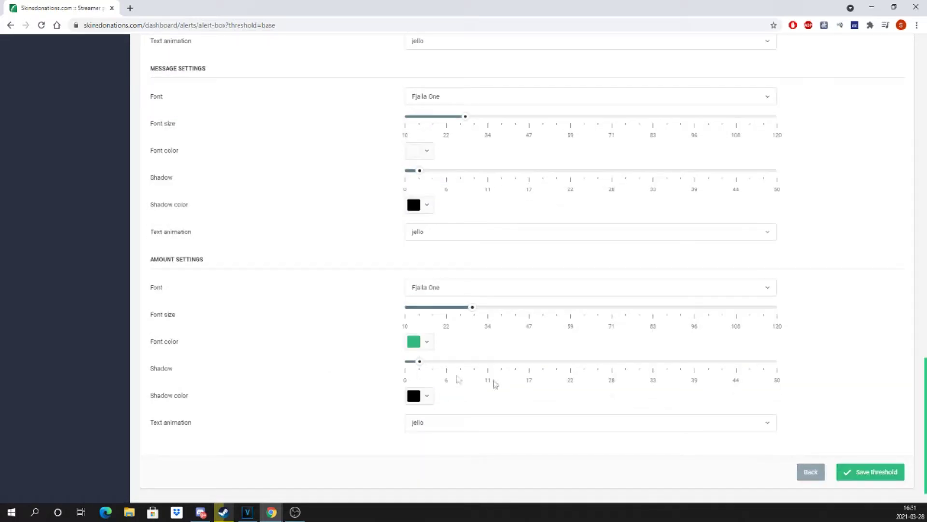
pyautogui.click(884, 476)
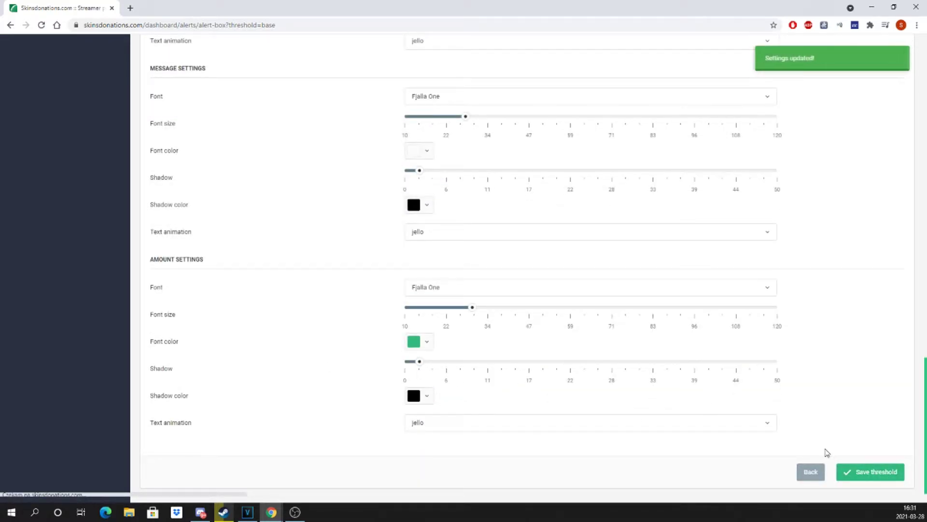
pyautogui.scroll(-1, 714, 385)
pyautogui.scroll(20, 714, 385)
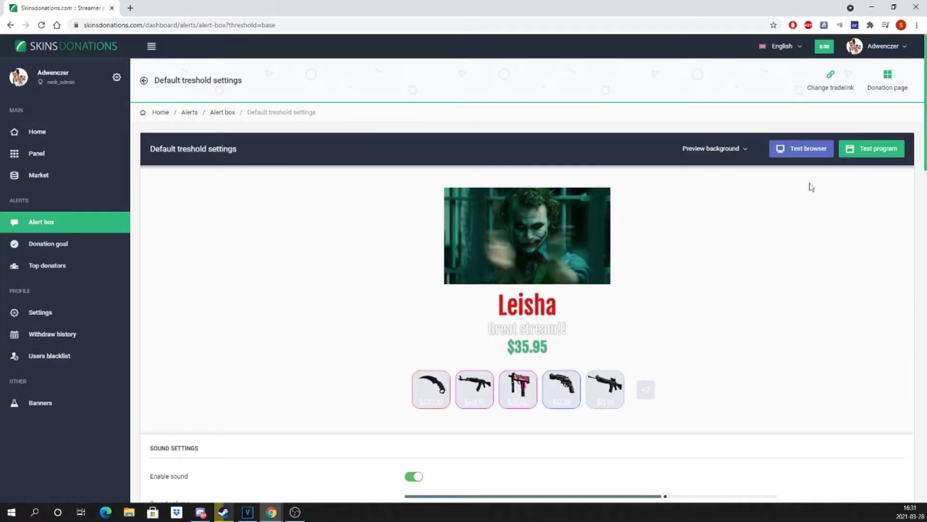
# Step: Play two test alerts in the preview and dismiss the preview background choices
pyautogui.click(802, 153)
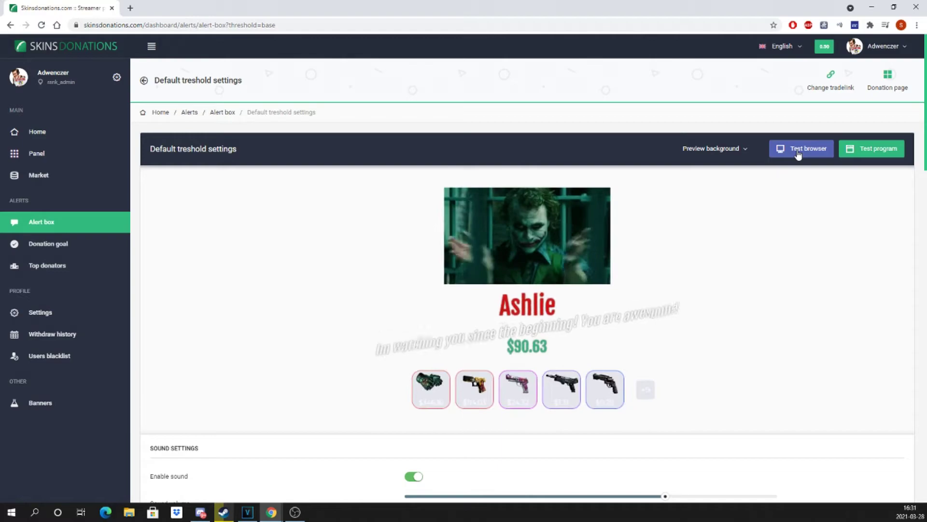
pyautogui.click(798, 153)
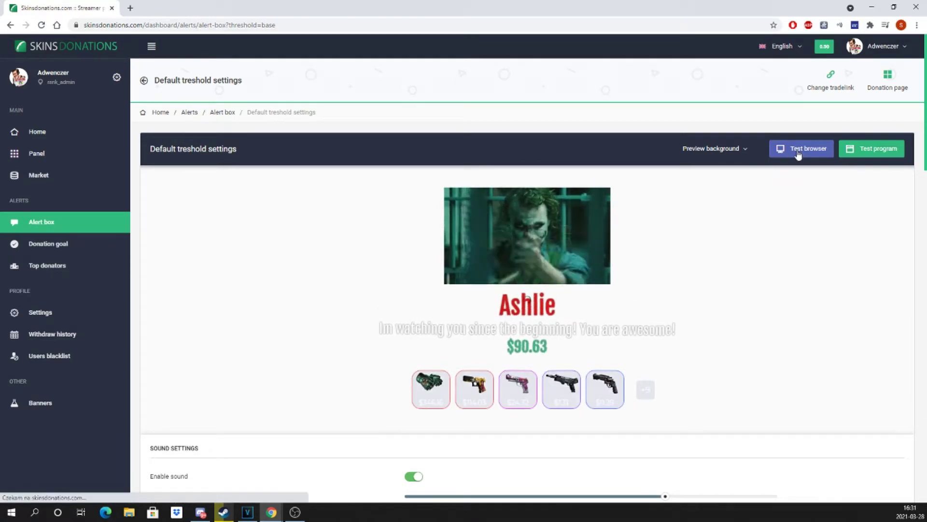
pyautogui.click(718, 149)
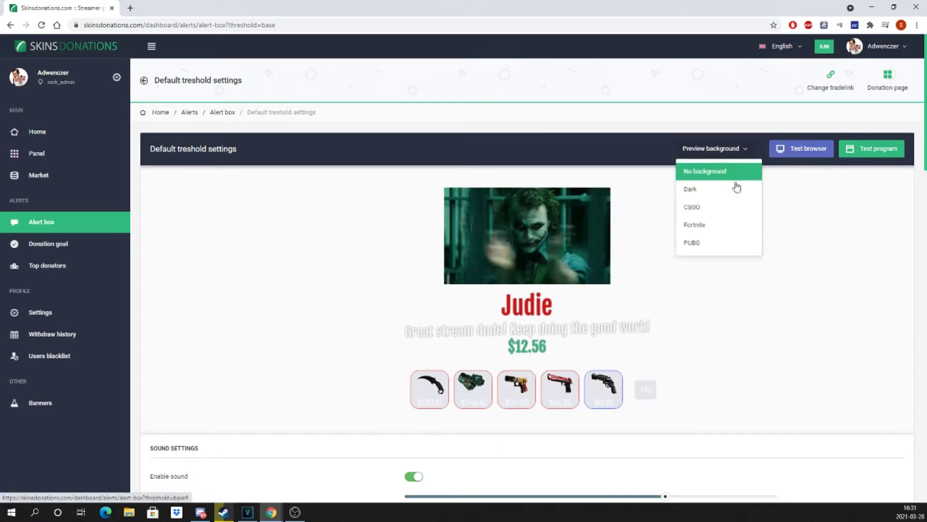
pyautogui.click(735, 206)
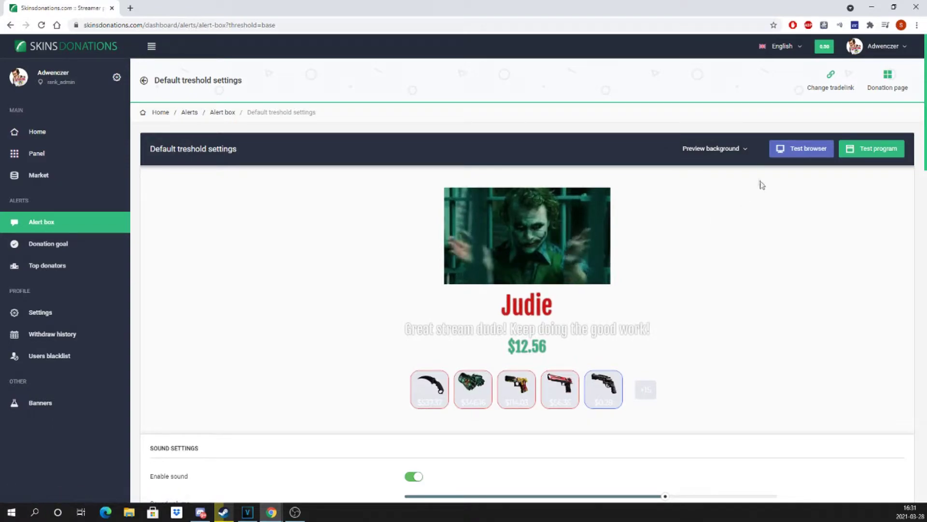
# Step: Go back to the Alert box page and scroll down to Threshold settings
pyautogui.scroll(-20, 204, 123)
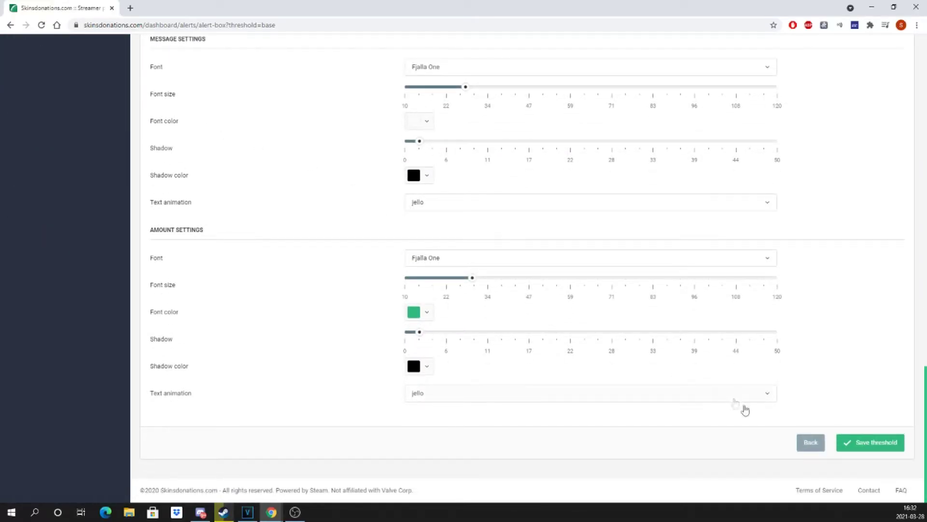
pyautogui.click(810, 443)
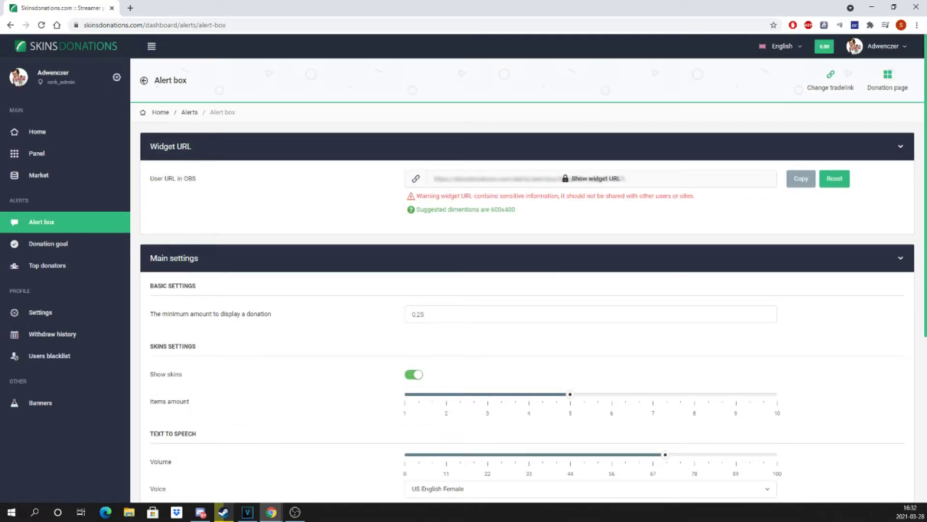
pyautogui.scroll(-5, 636, 409)
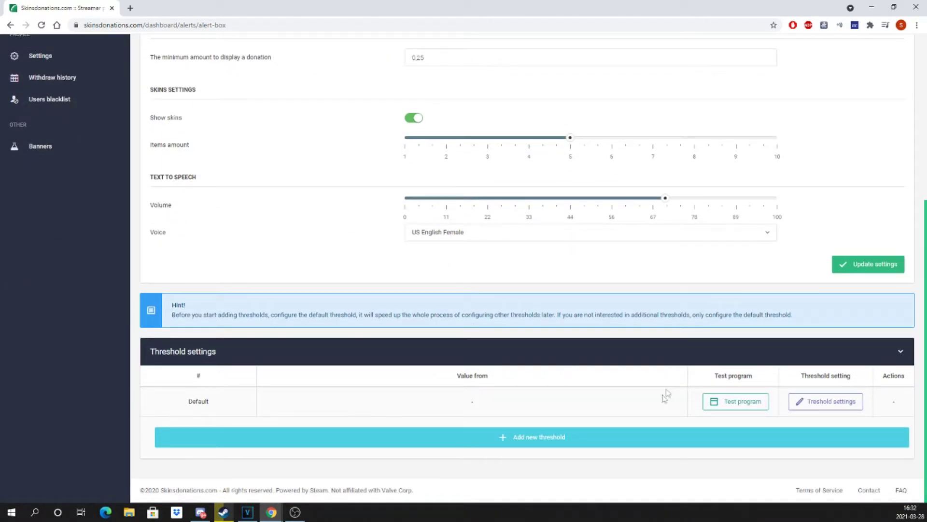
# Step: Start a new threshold from $5 using the I need dollar sound
pyautogui.click(623, 438)
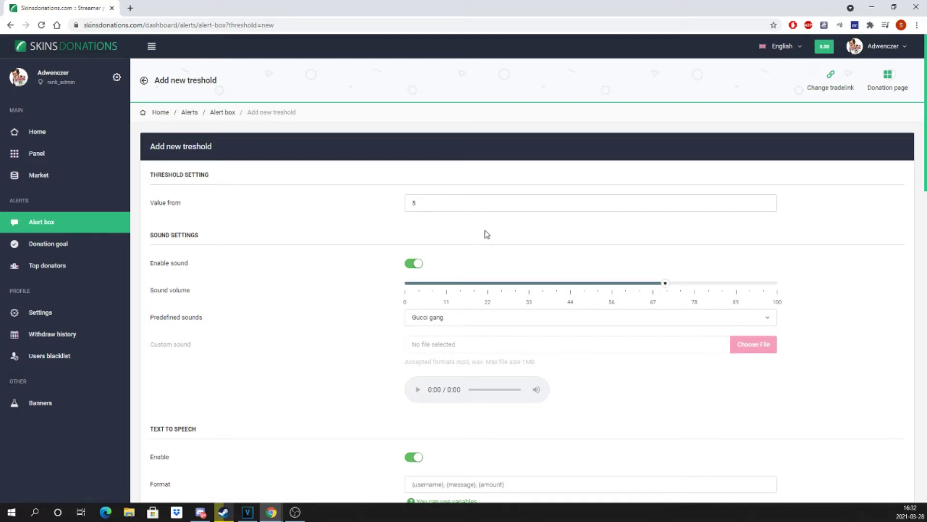
pyautogui.scroll(-1, 487, 235)
pyautogui.click(483, 265)
pyautogui.click(445, 408)
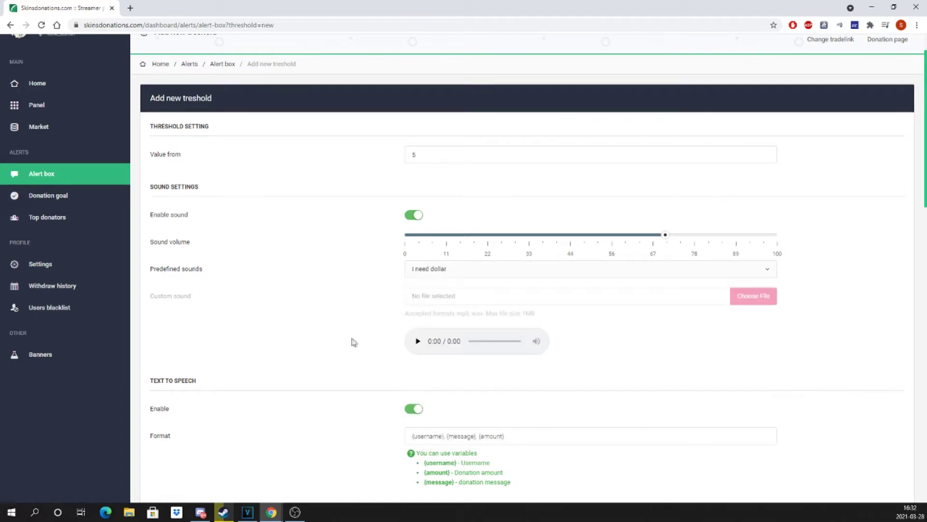
# Step: Pick the Money rain 1 gif and save the new $5 threshold
pyautogui.scroll(-8, 352, 342)
pyautogui.scroll(-5, 352, 336)
pyautogui.scroll(9, 354, 336)
pyautogui.click(421, 310)
pyautogui.click(425, 400)
pyautogui.scroll(-10, 425, 386)
pyautogui.click(873, 442)
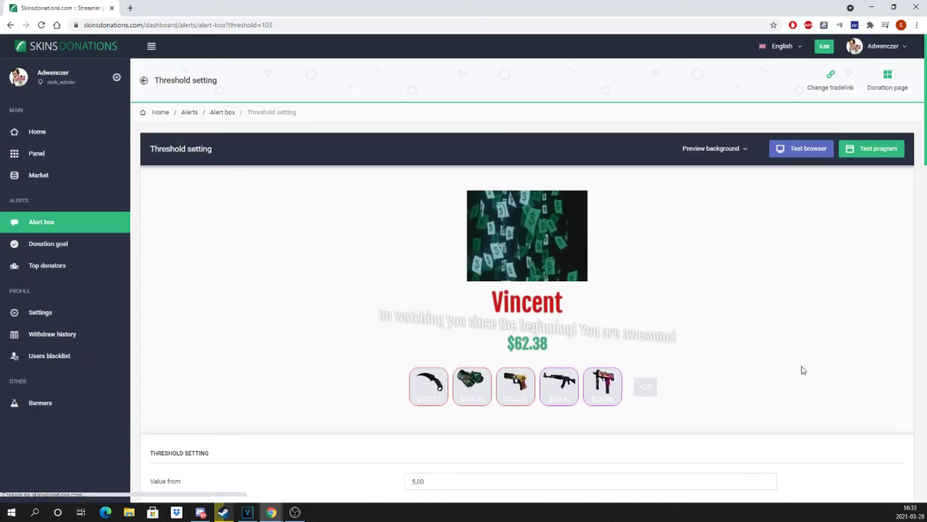
pyautogui.scroll(-15, 727, 338)
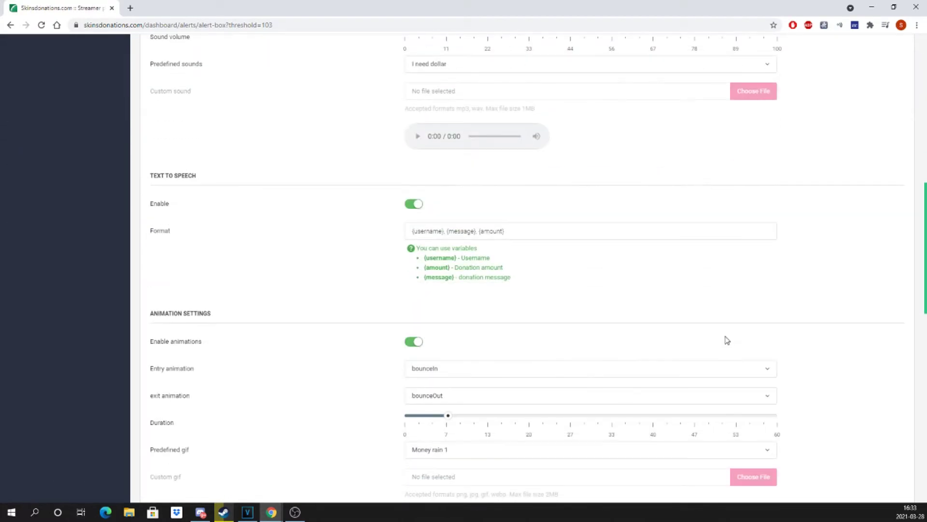
pyautogui.scroll(-5, 727, 340)
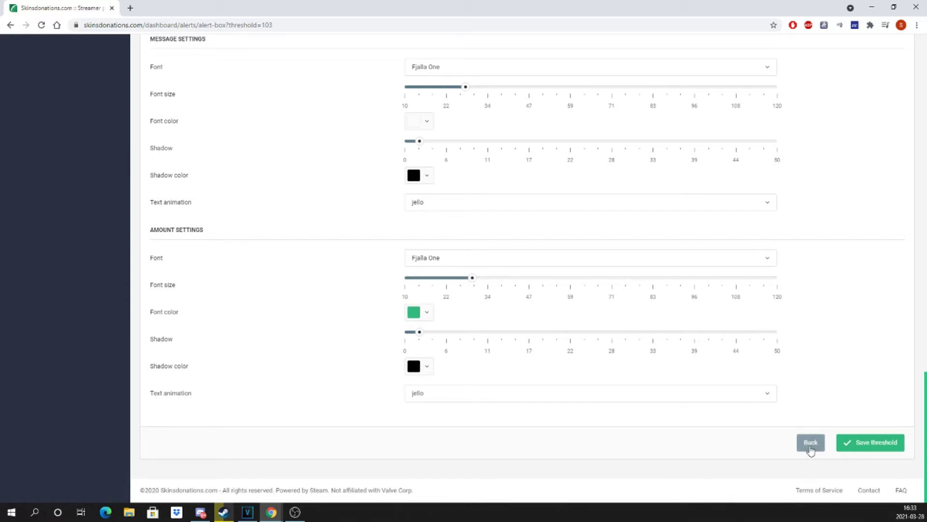
# Step: Return to the Alert box page, copy the Widget URL, and switch to OBS
pyautogui.click(813, 442)
pyautogui.scroll(-6, 571, 340)
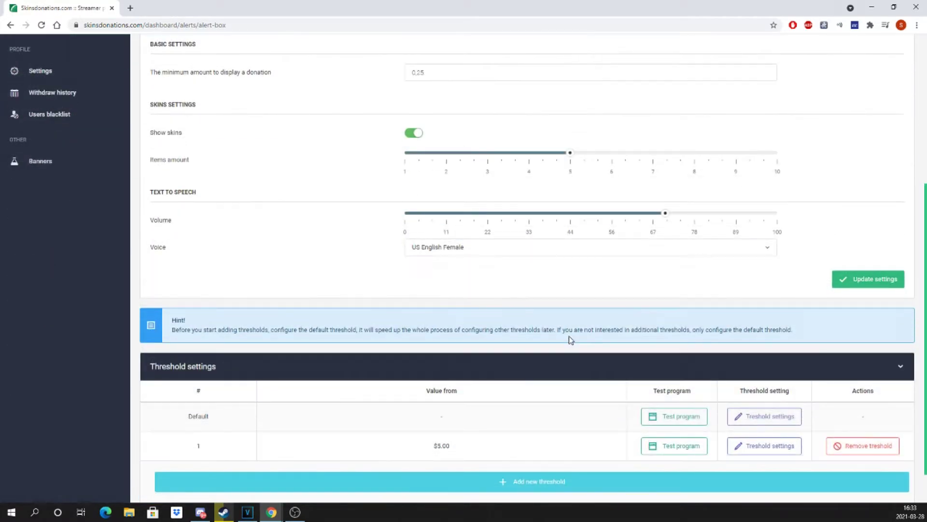
pyautogui.scroll(6, 849, 241)
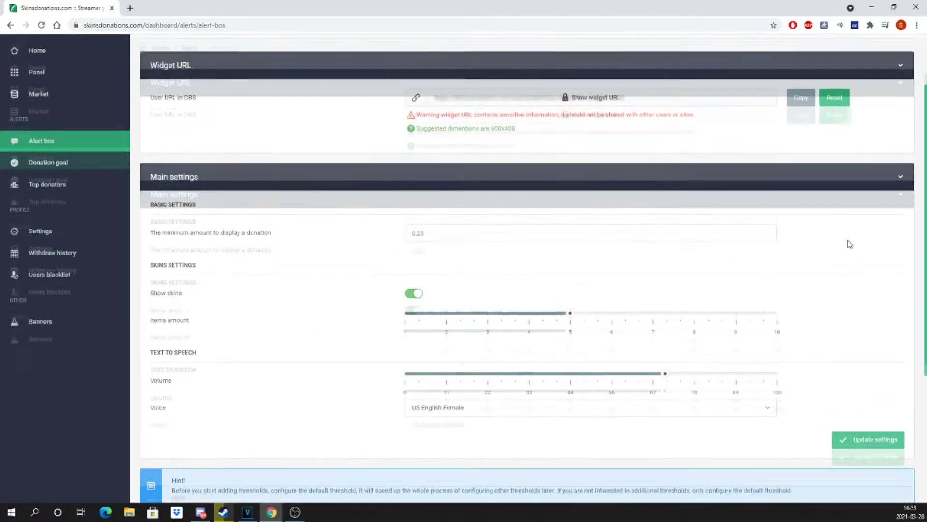
pyautogui.click(797, 179)
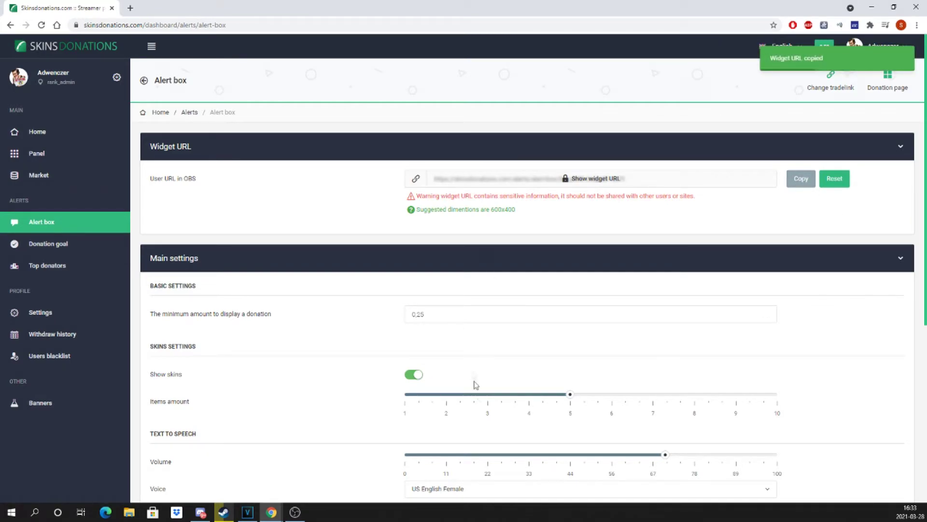
pyautogui.click(294, 511)
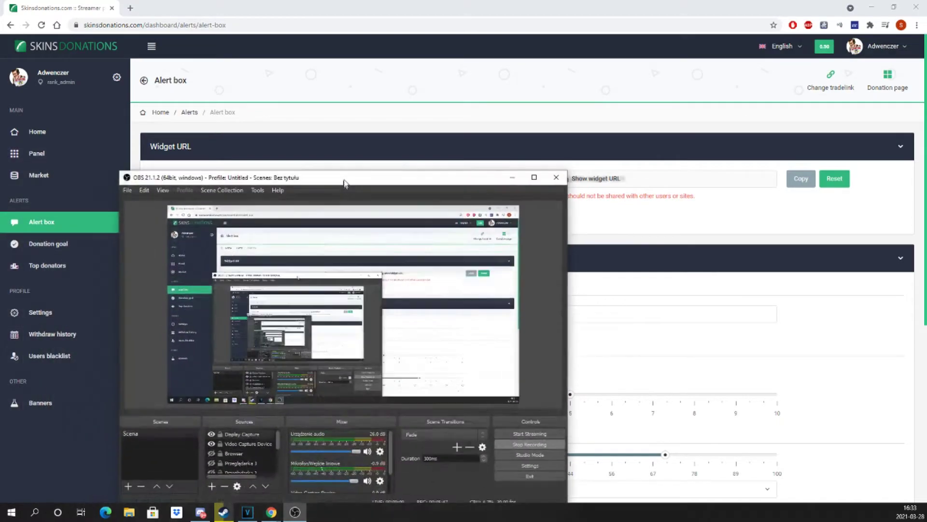
# Step: Add an OBS browser source named 'skin alert' whose URL is the pasted Skinsdonations widget link
pyautogui.moveTo(344, 182); pyautogui.dragTo(399, 131)
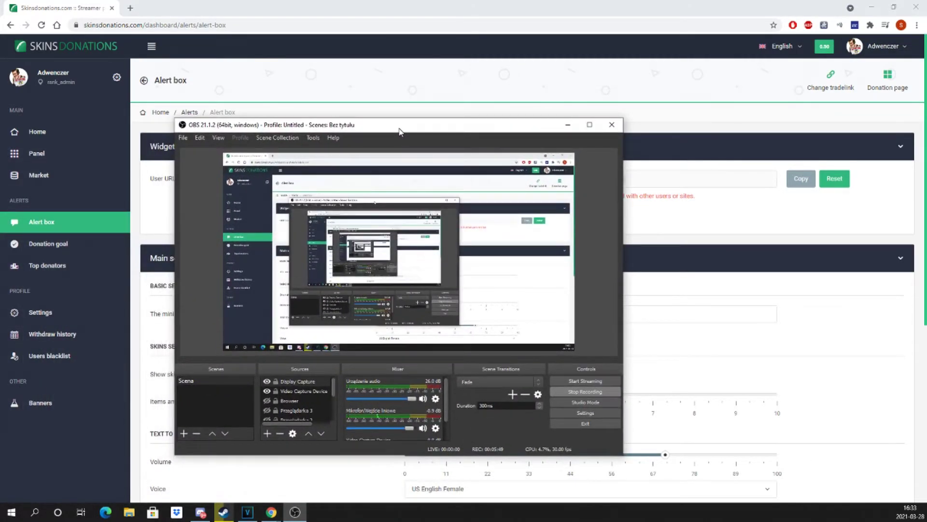
pyautogui.click(267, 434)
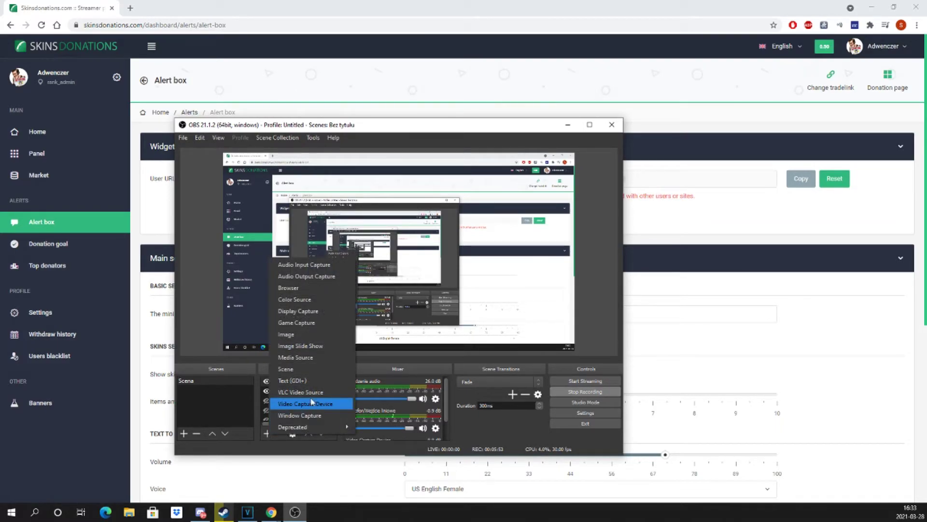
pyautogui.click(282, 288)
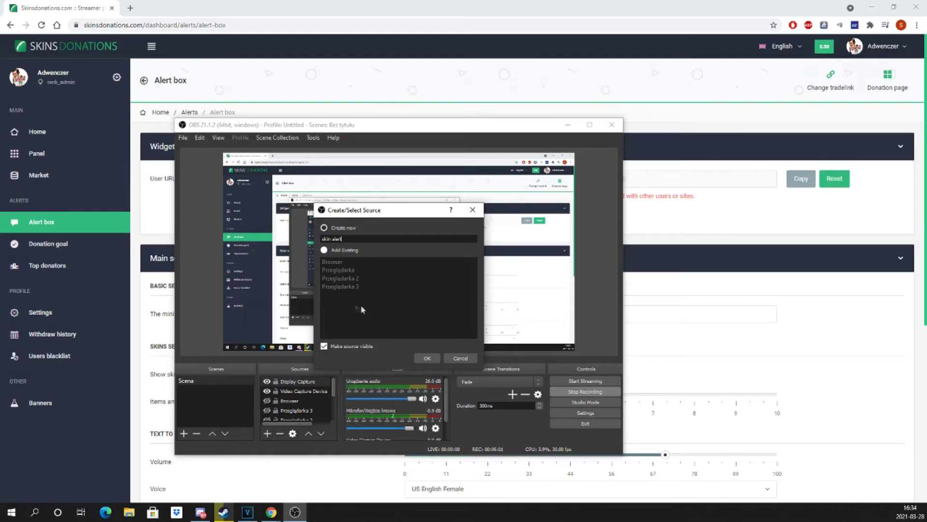
pyautogui.click(428, 358)
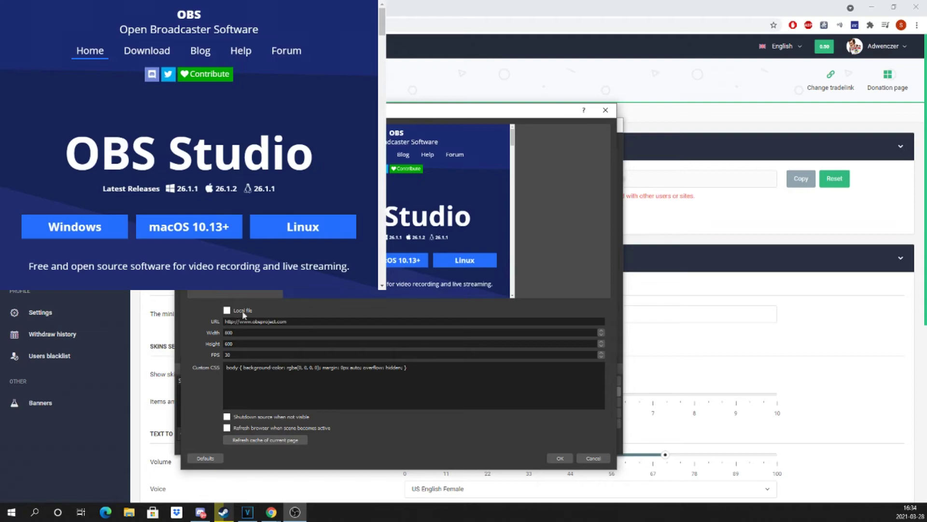
pyautogui.moveTo(303, 322); pyautogui.dragTo(209, 312)
pyautogui.hotkey('ctrl', 'v')
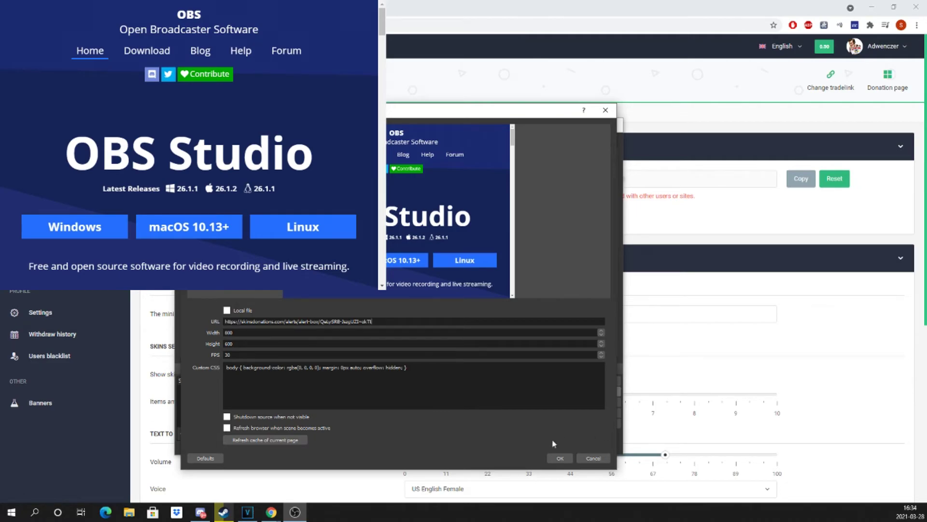
pyautogui.click(560, 457)
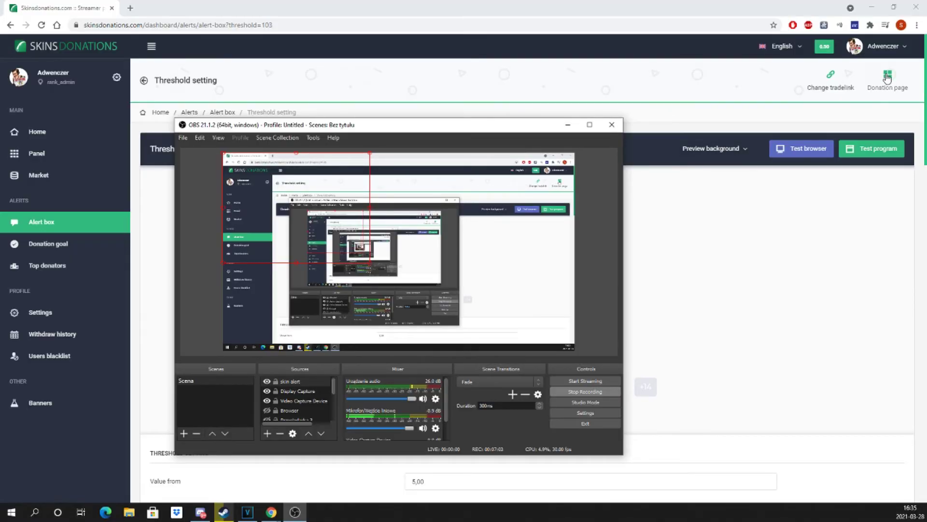
# Step: Open the public donation page and scroll to verify the $0.25 and $5.00 thresholds
pyautogui.click(887, 78)
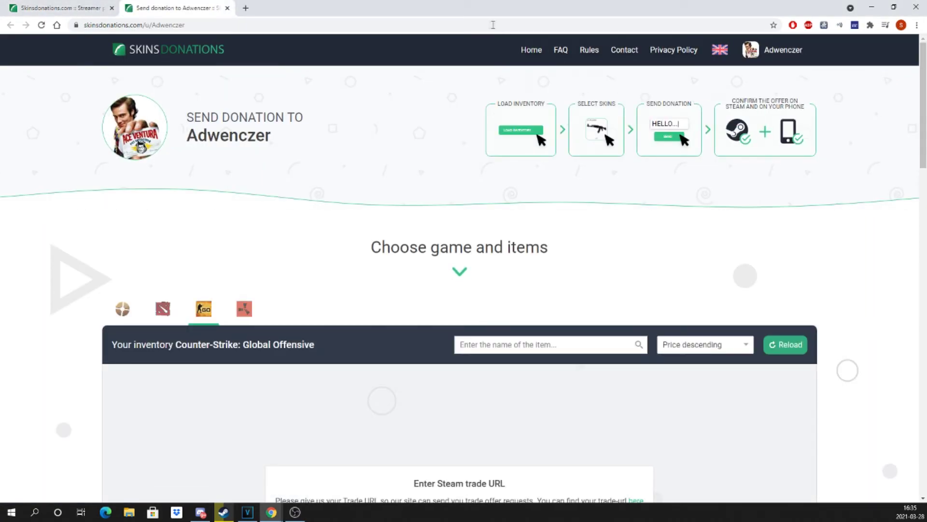
pyautogui.click(472, 28)
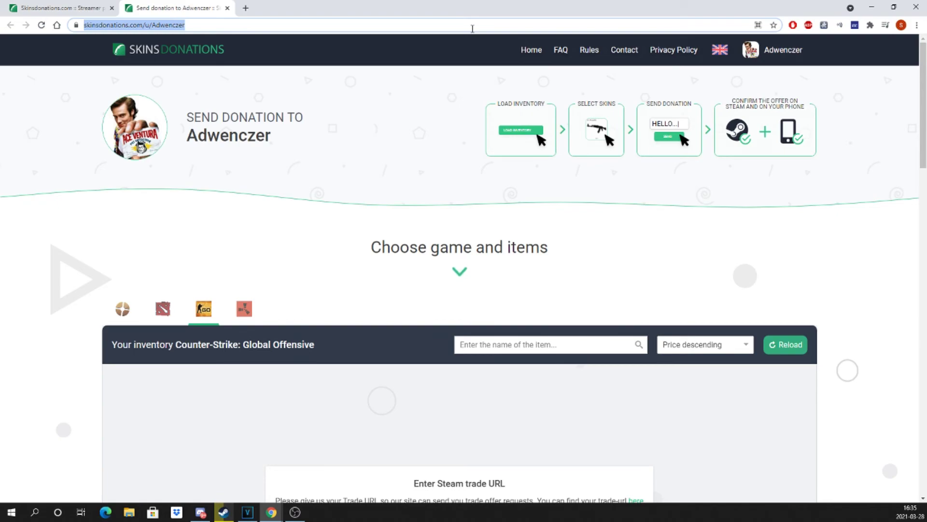
pyautogui.scroll(-10, 472, 162)
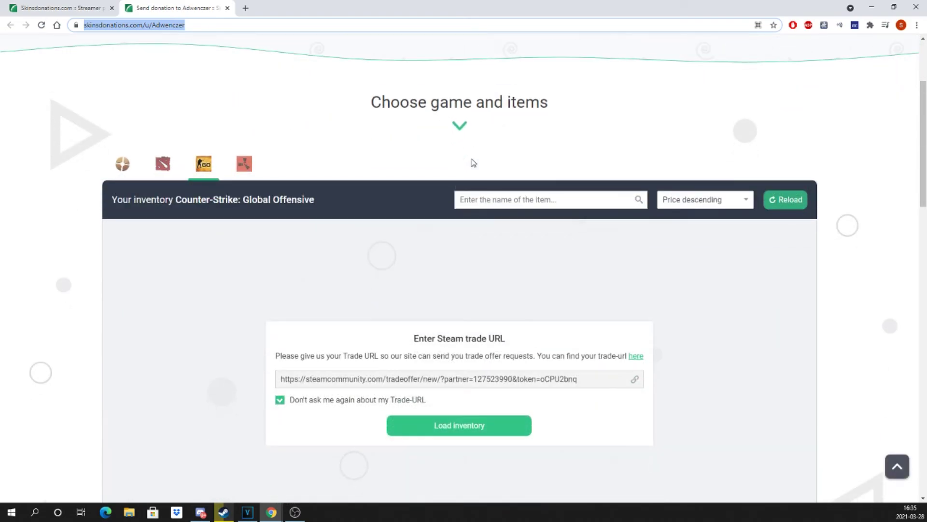
pyautogui.scroll(-2, 304, 316)
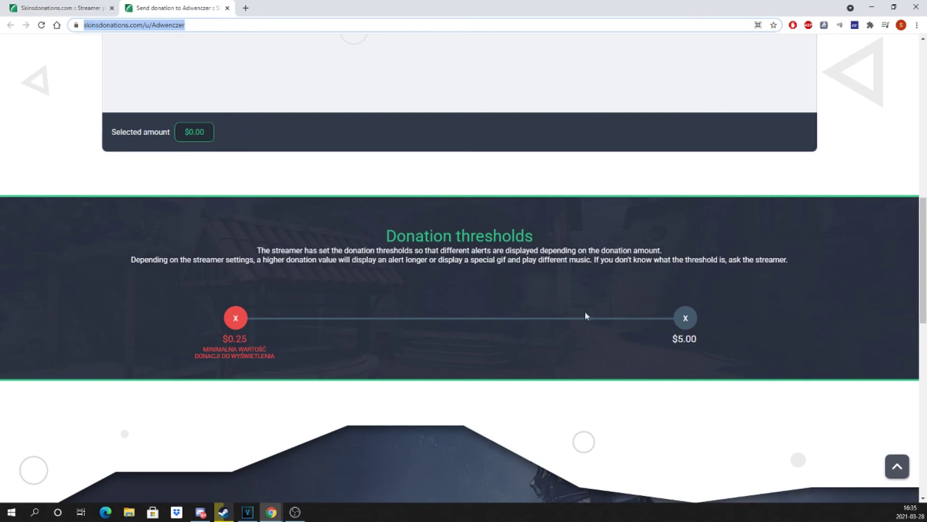
pyautogui.scroll(12, 487, 280)
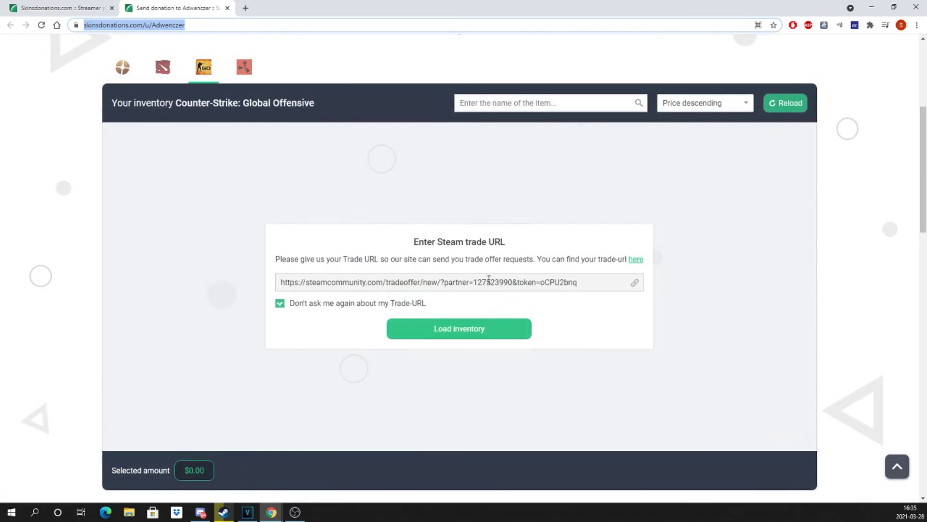